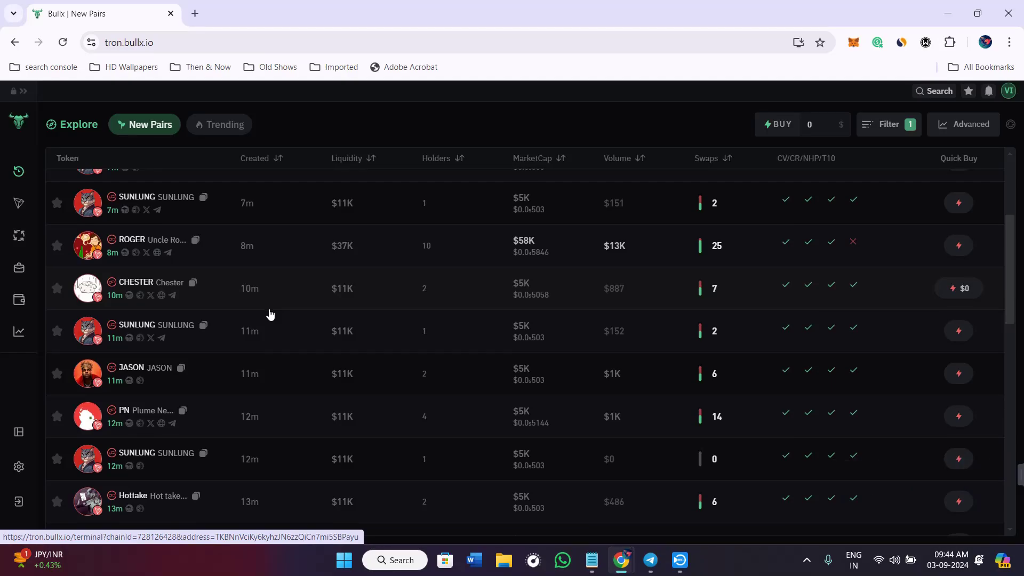
- Scroll up and down through the New Pairs token list
scroll(270, 314, down, 1)
scroll(271, 315, down, 2)
scroll(270, 315, up, 6)
scroll(271, 314, up, 1)
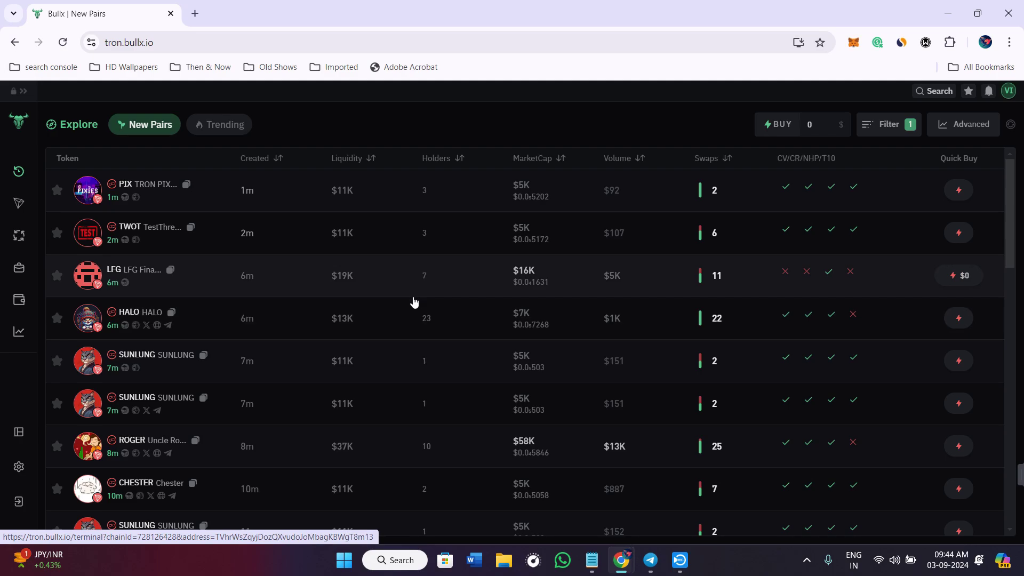
scroll(429, 314, down, 1)
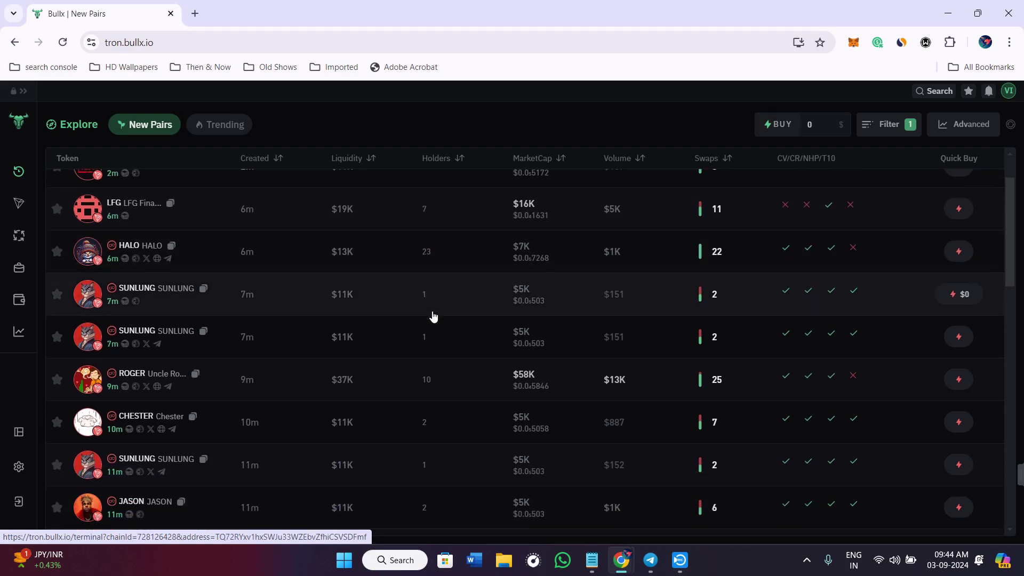
scroll(434, 317, down, 2)
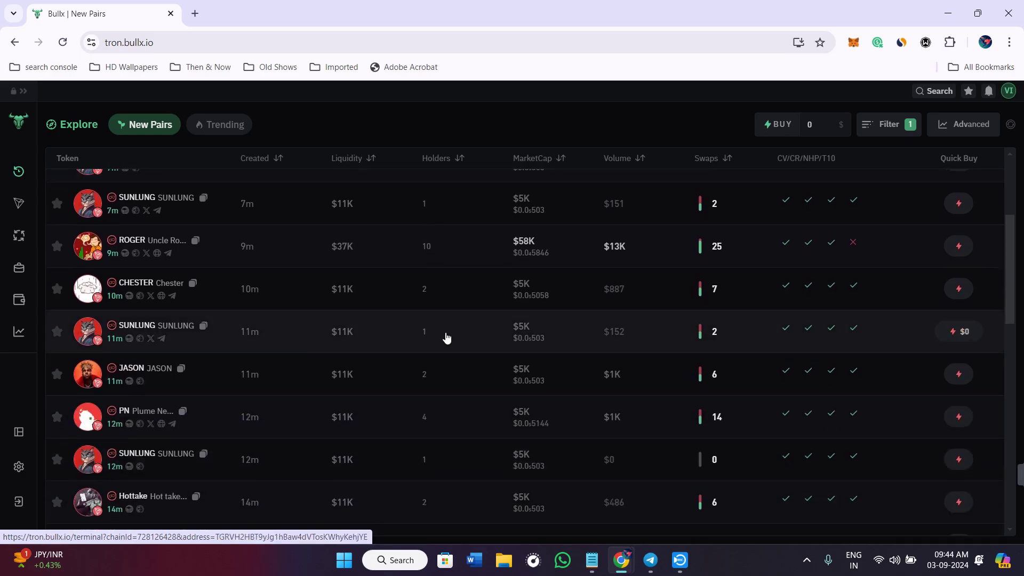
scroll(453, 339, down, 2)
scroll(480, 352, down, 1)
scroll(521, 382, down, 2)
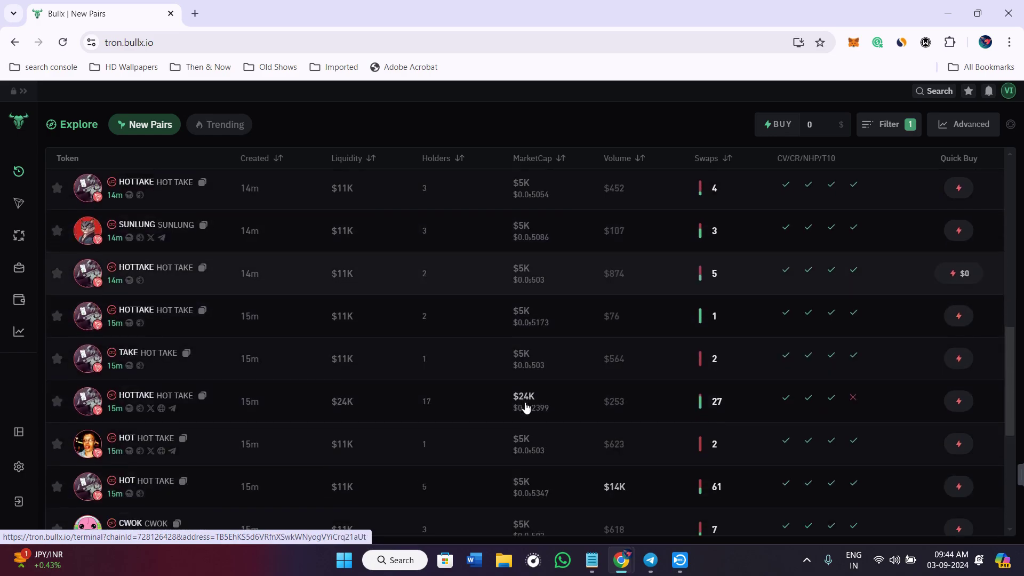
scroll(525, 407, down, 2)
scroll(528, 408, down, 3)
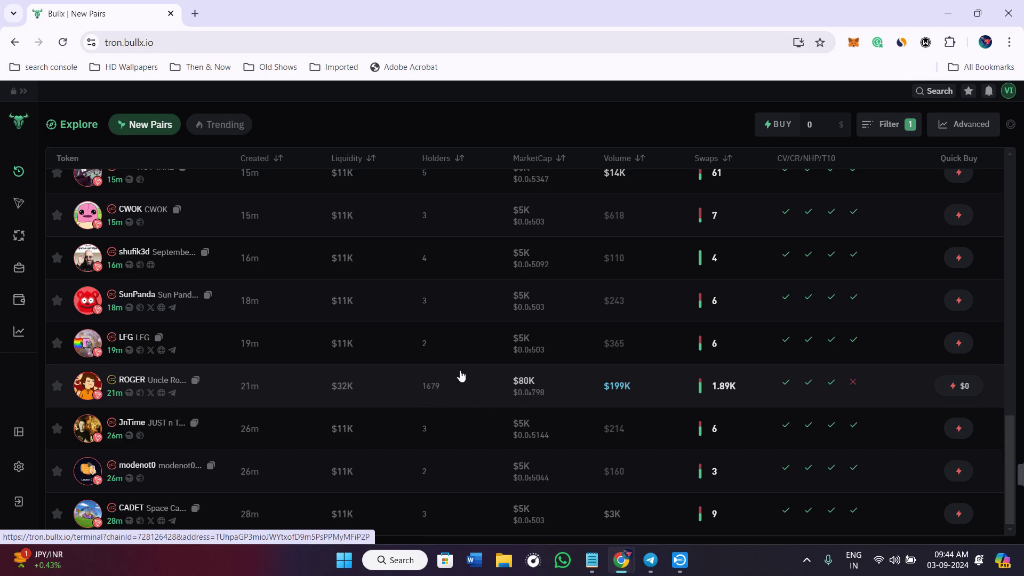
scroll(493, 382, up, 3)
scroll(497, 382, up, 2)
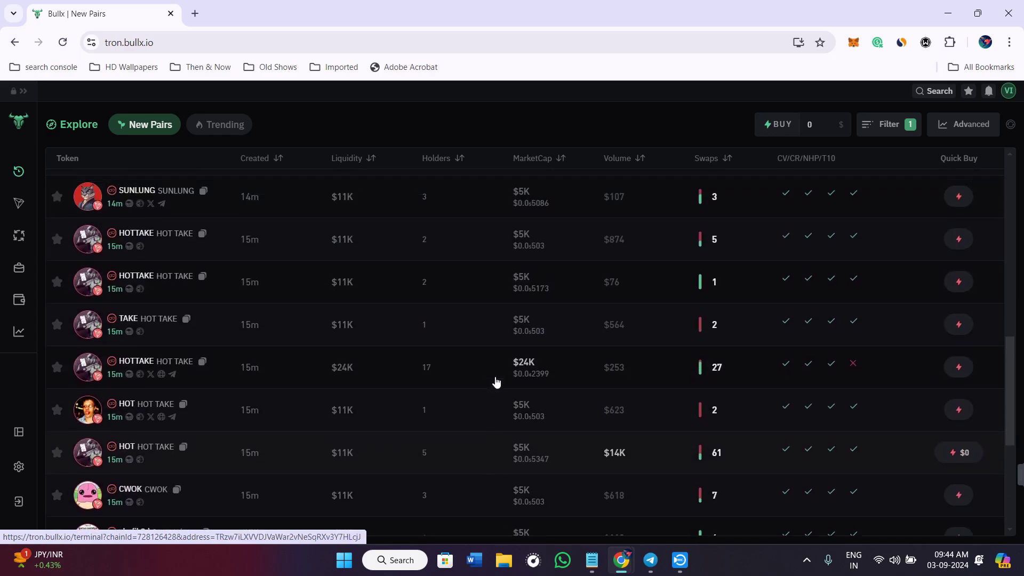
scroll(496, 382, up, 3)
scroll(496, 382, up, 3)
scroll(496, 382, up, 2)
scroll(496, 382, down, 1)
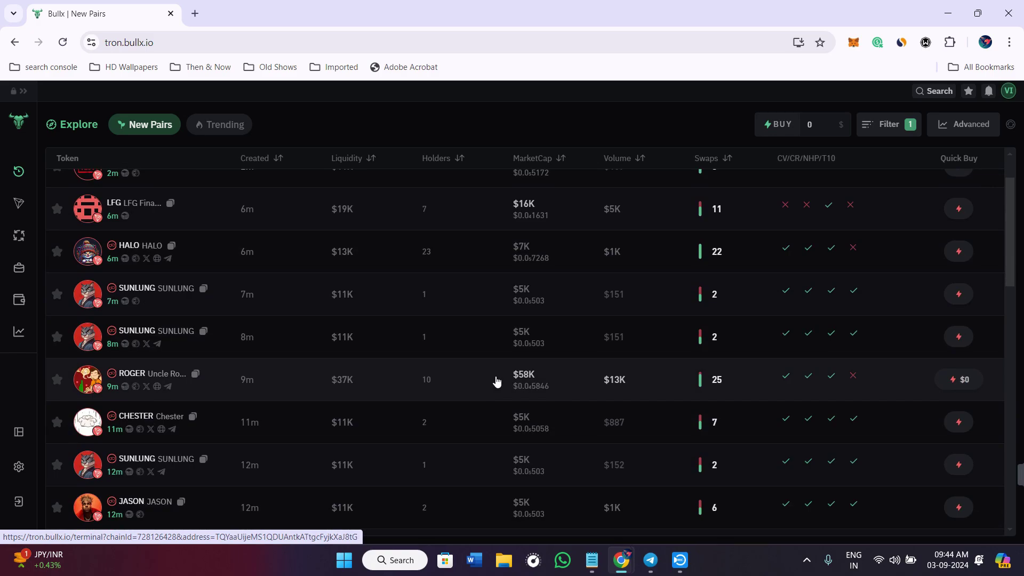
scroll(496, 382, down, 4)
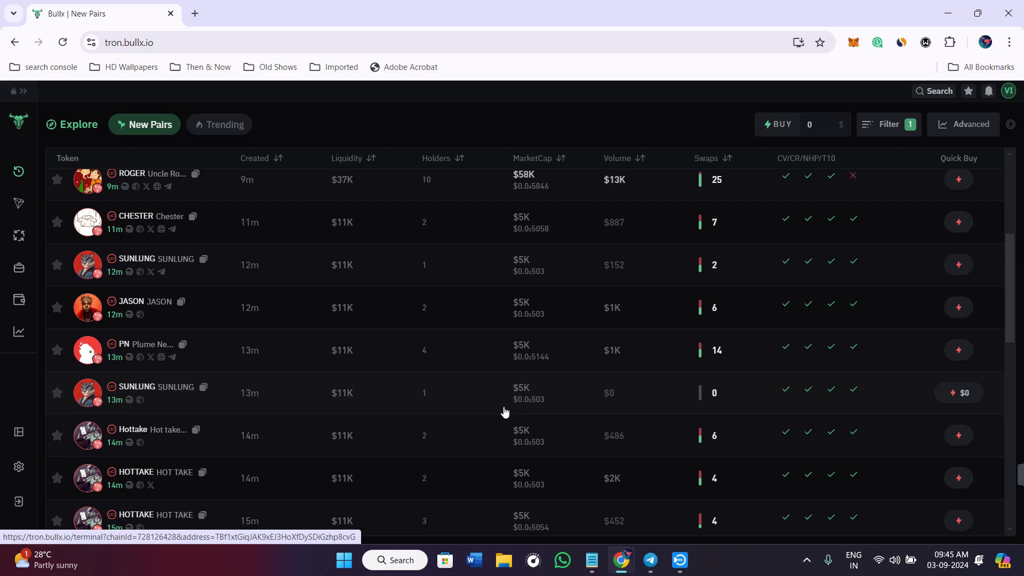
scroll(504, 412, down, 1)
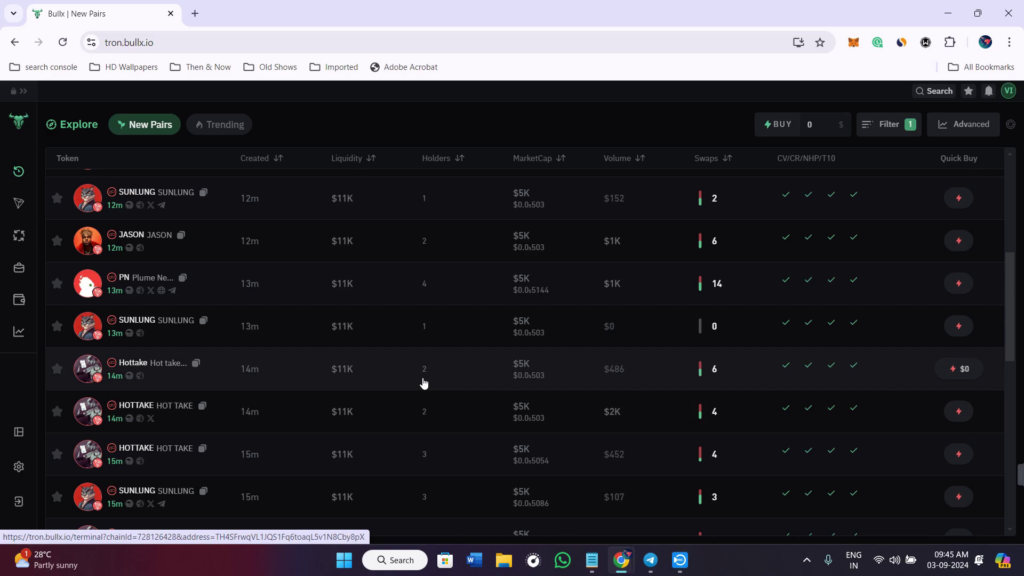
scroll(423, 383, down, 1)
scroll(424, 383, down, 1)
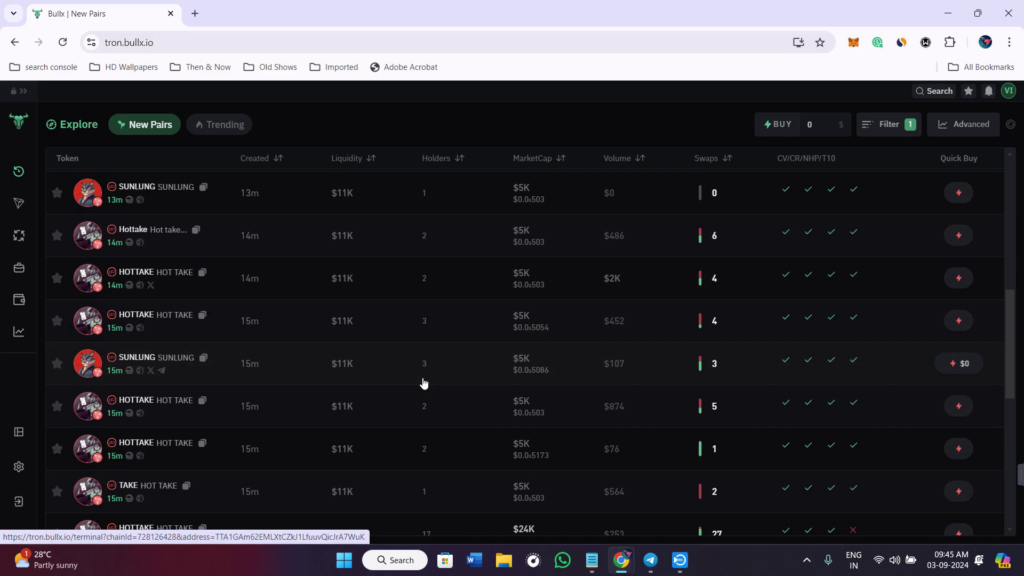
scroll(423, 382, down, 1)
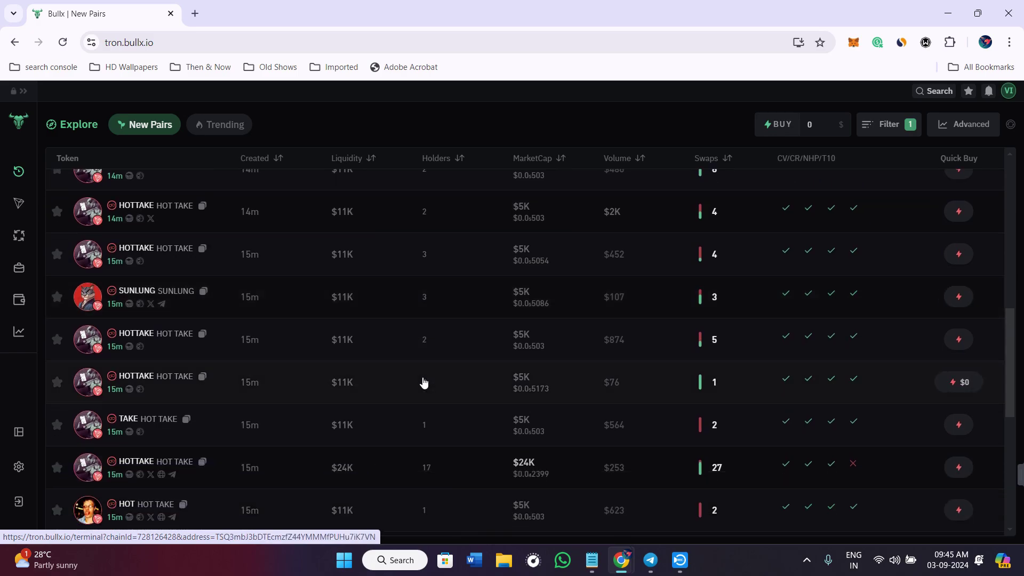
scroll(424, 382, down, 1)
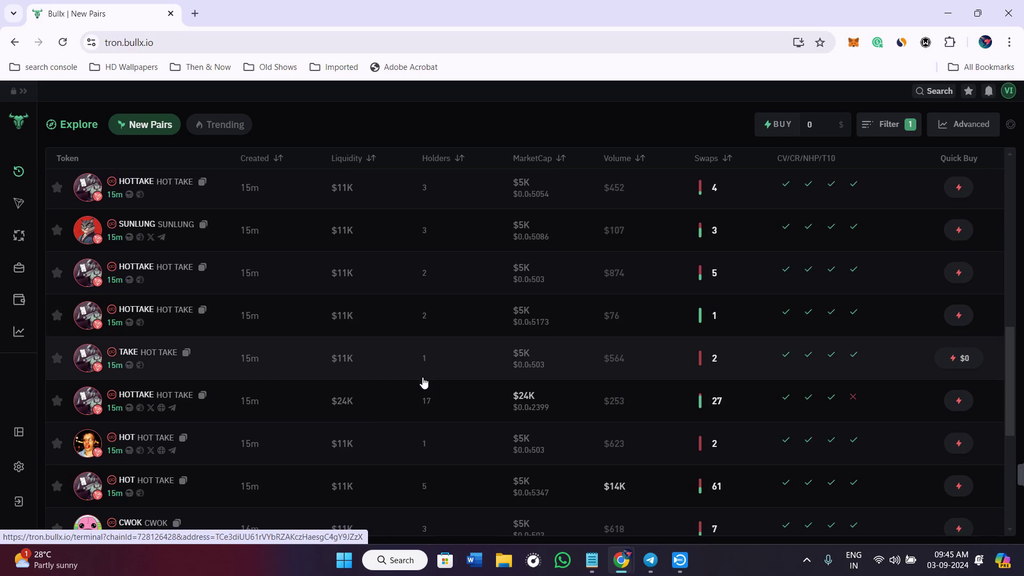
scroll(423, 383, up, 5)
scroll(424, 382, up, 5)
scroll(424, 383, up, 2)
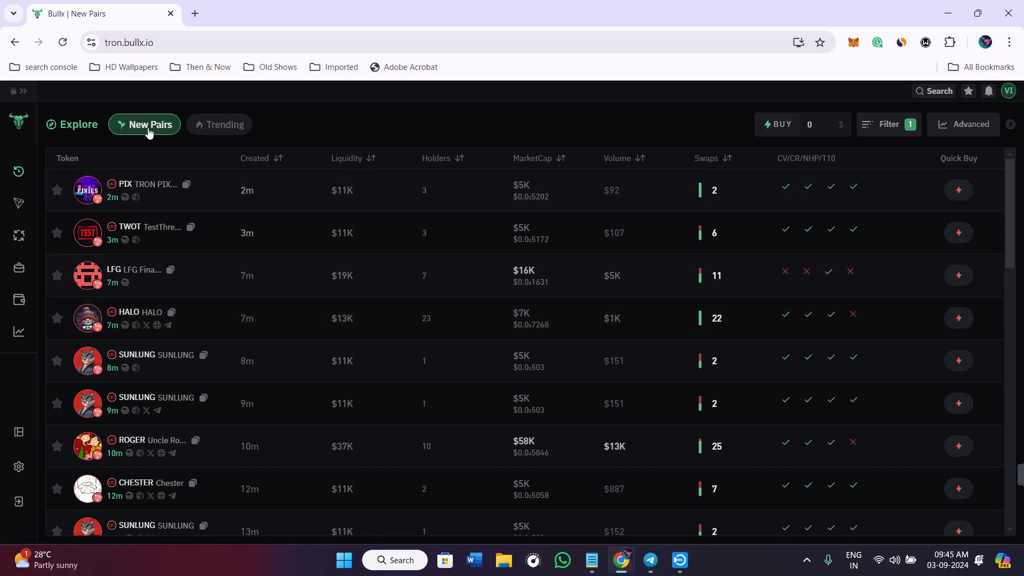
scroll(315, 241, down, 3)
scroll(412, 277, down, 3)
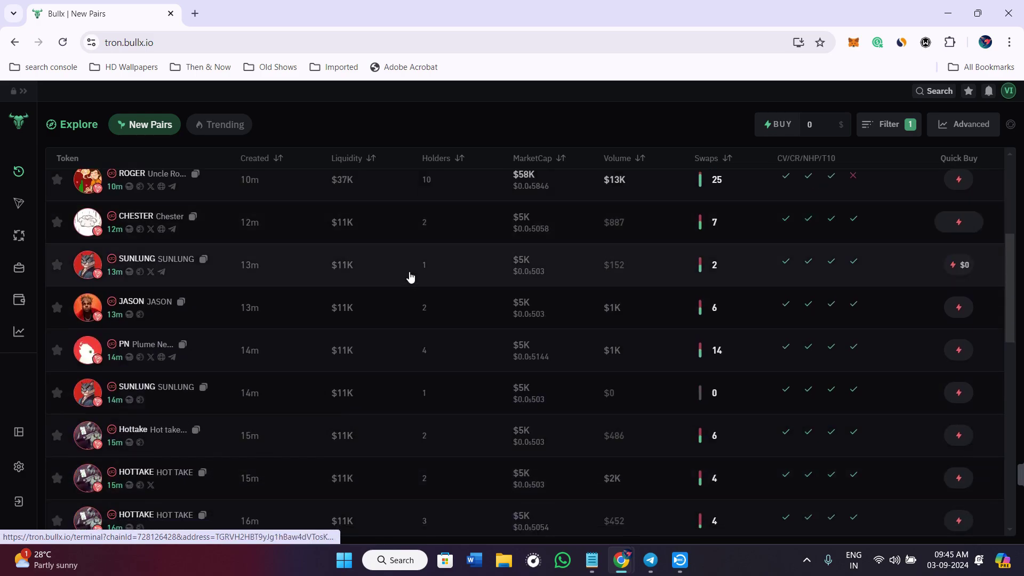
scroll(412, 277, down, 1)
scroll(411, 277, down, 2)
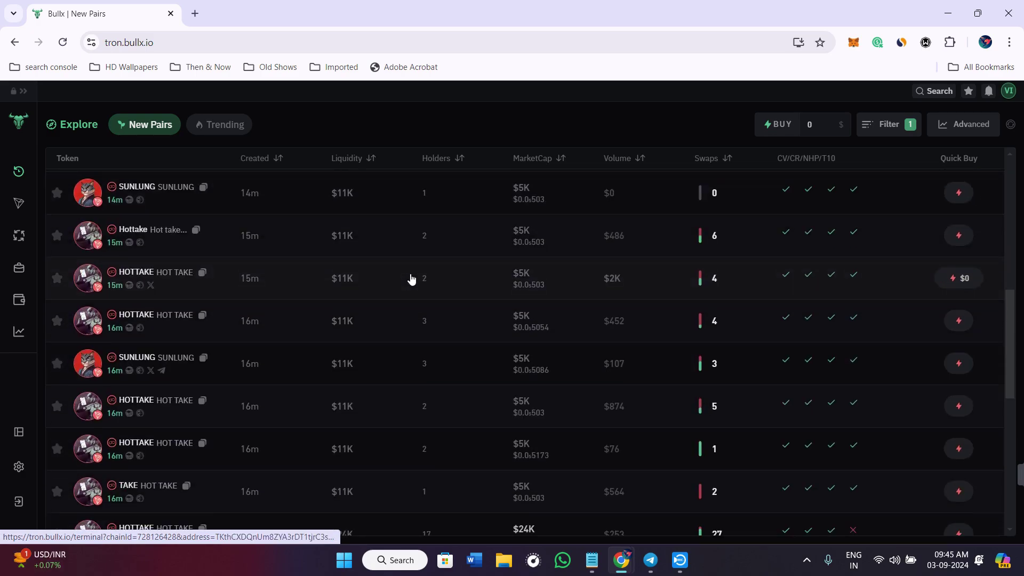
scroll(411, 278, up, 1)
scroll(412, 278, up, 4)
scroll(412, 278, up, 1)
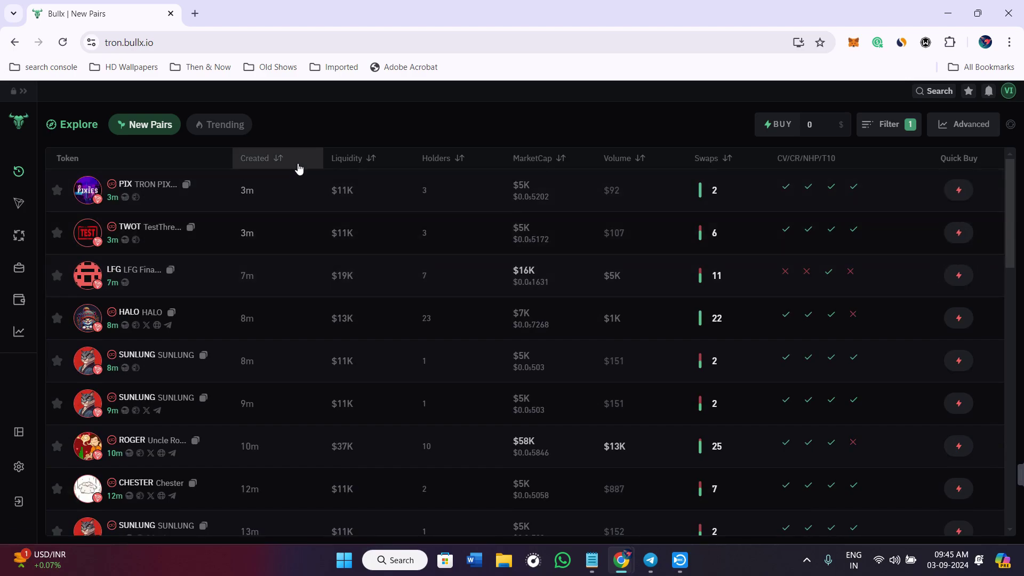
scroll(347, 237, down, 1)
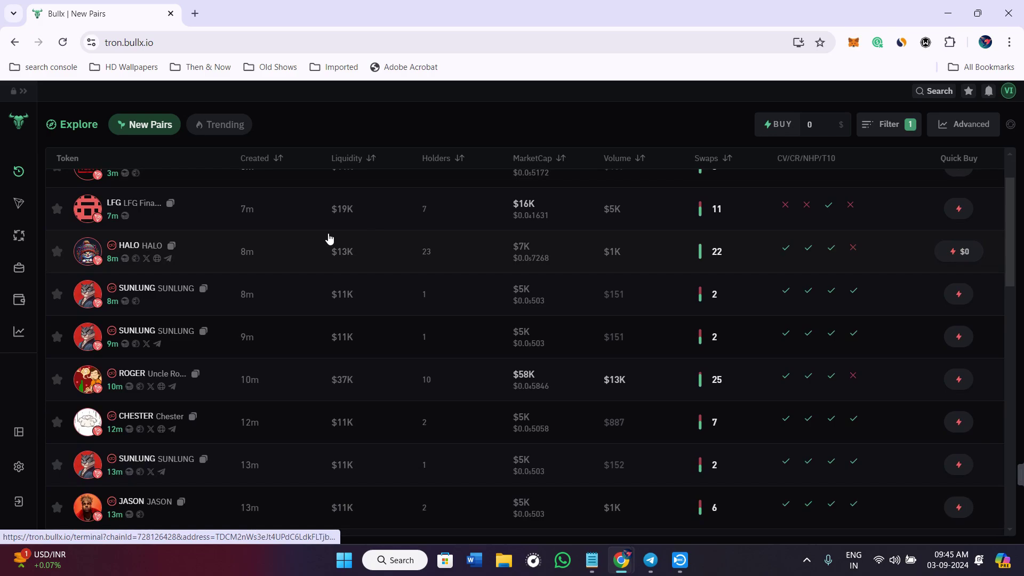
- Open HALO's trading page, review its chart and recent trades, then return to New Pairs
click(298, 237)
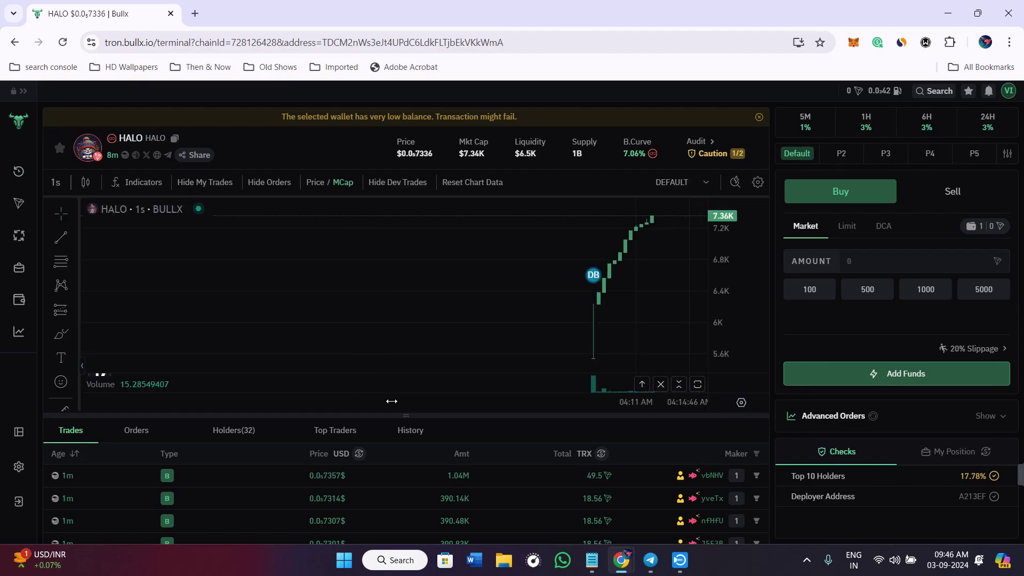
scroll(362, 385, down, 2)
scroll(394, 470, down, 2)
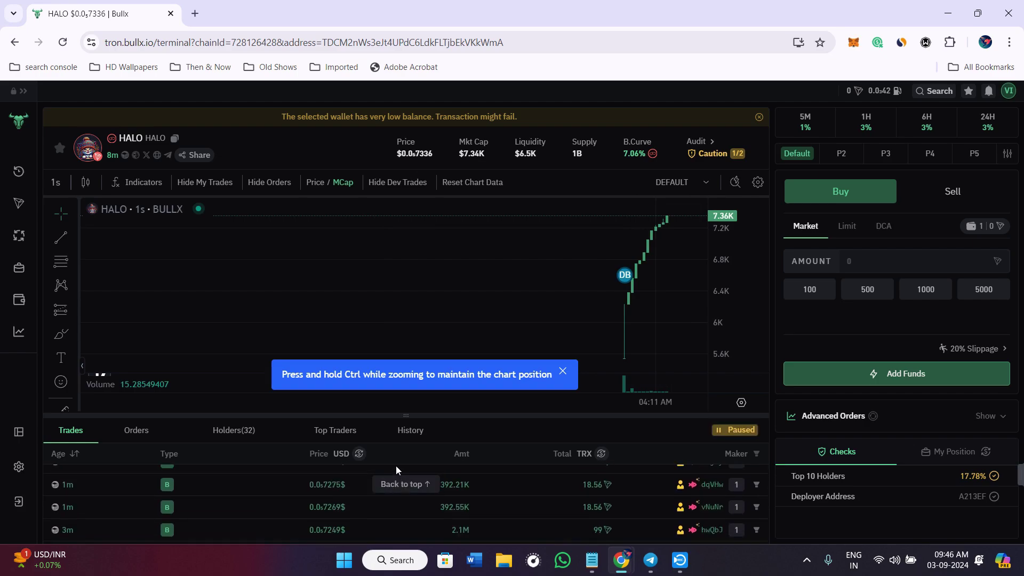
click(15, 42)
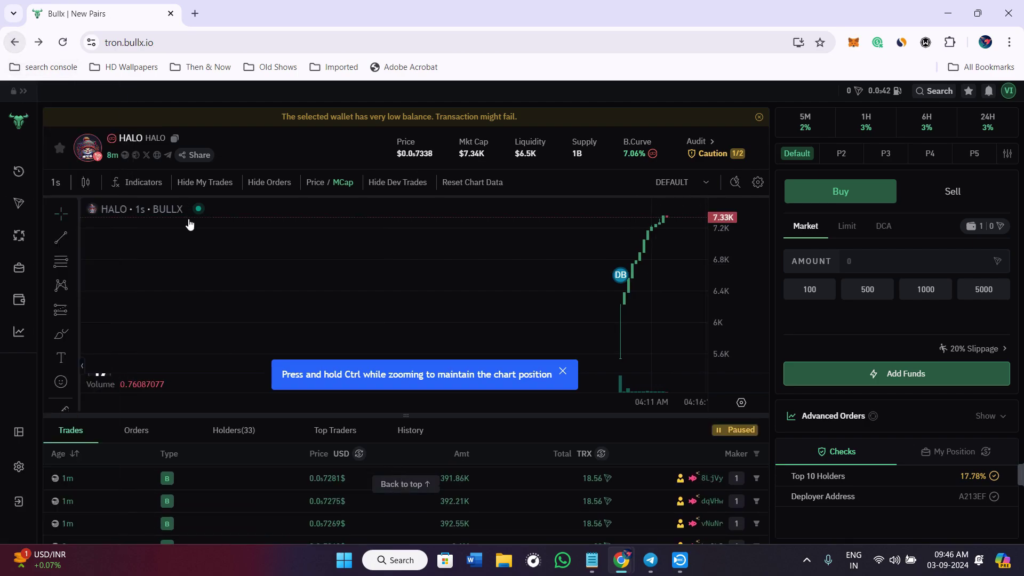
- Switch Trending to the 1H timeframe and browse the rankings, led by ROGER with about 1.38K swaps
click(229, 124)
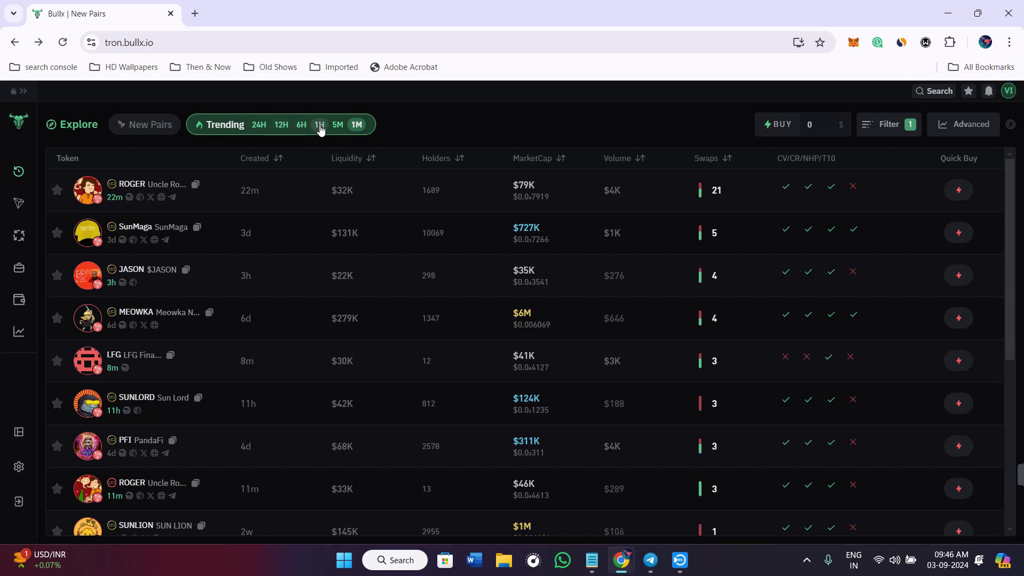
click(338, 125)
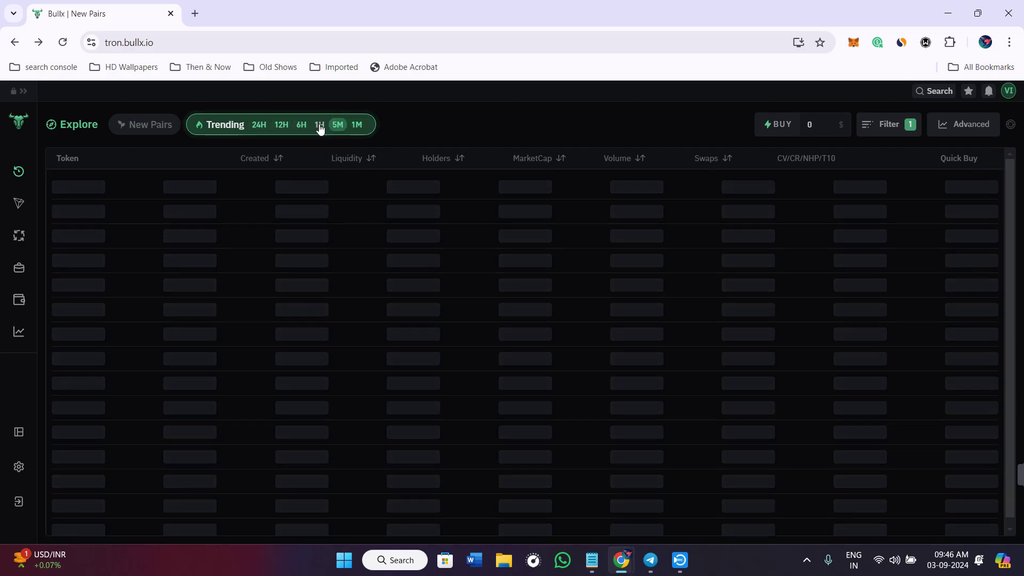
click(319, 126)
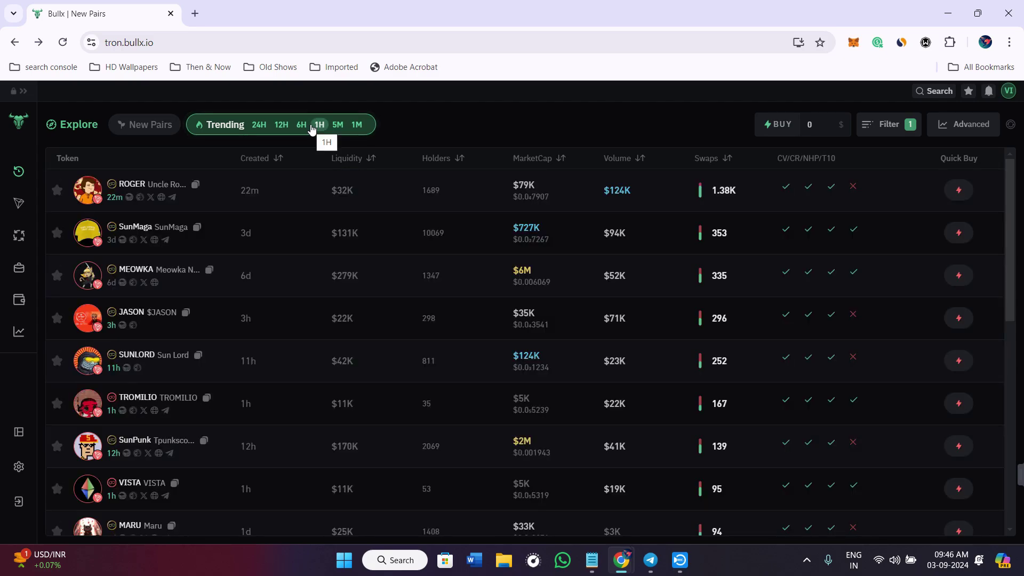
scroll(332, 241, down, 2)
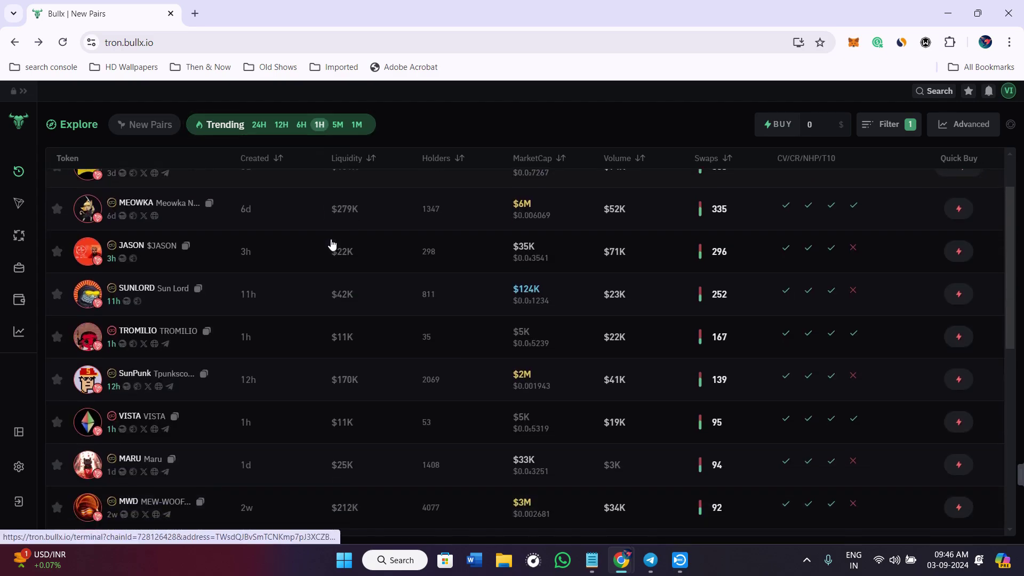
scroll(332, 245, down, 2)
mouse_move(332, 379)
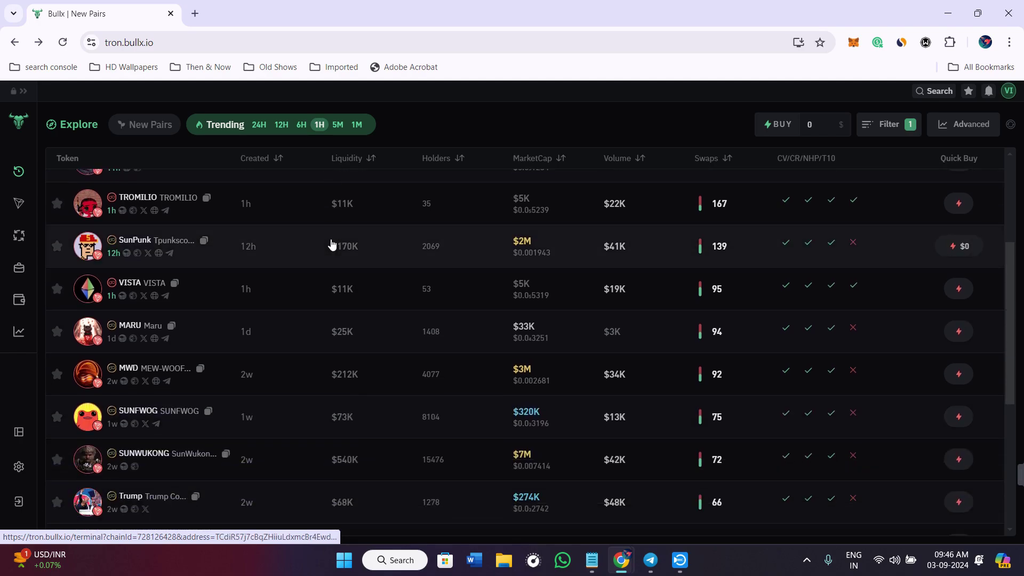
scroll(332, 244, down, 3)
scroll(331, 244, down, 2)
scroll(331, 245, up, 7)
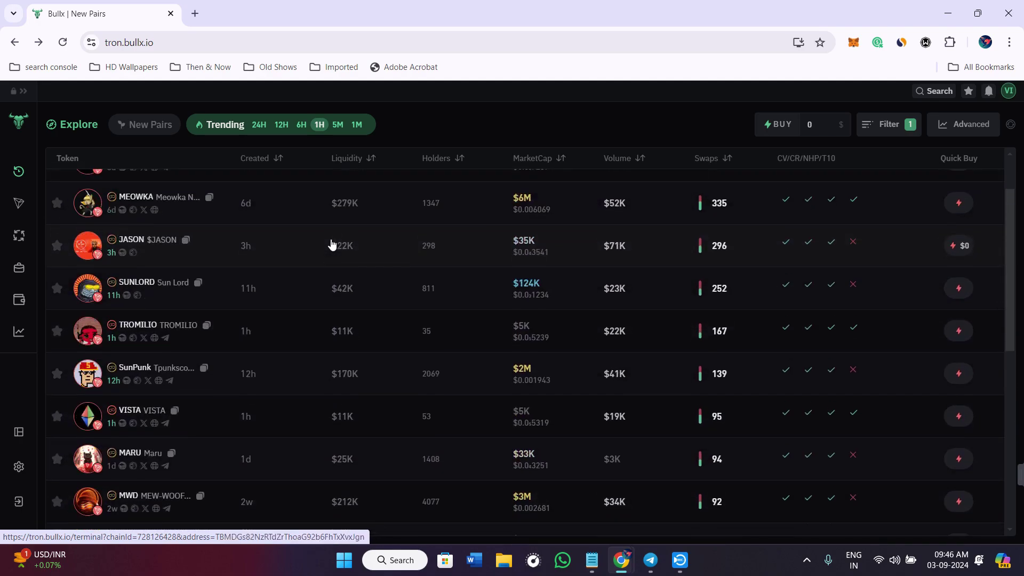
scroll(331, 244, up, 2)
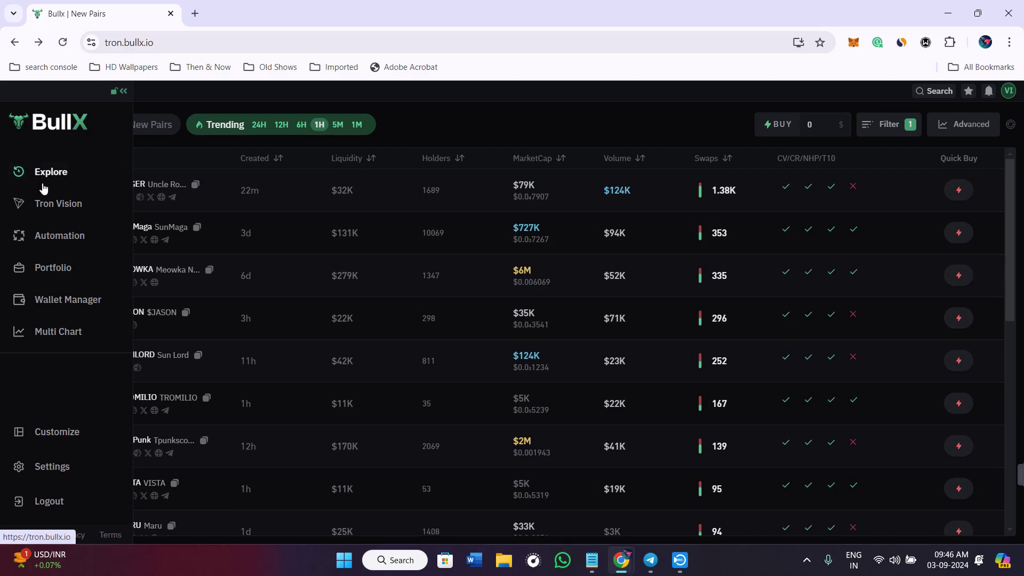
- Browse Tron Vision's New Creations column, then go back to the hourly Trending list
click(49, 212)
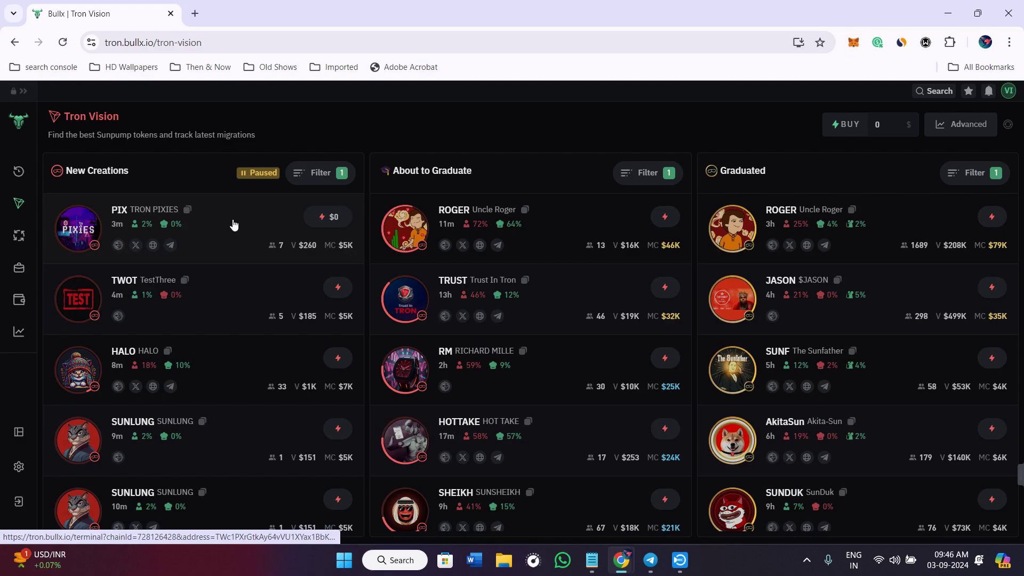
scroll(250, 230, down, 3)
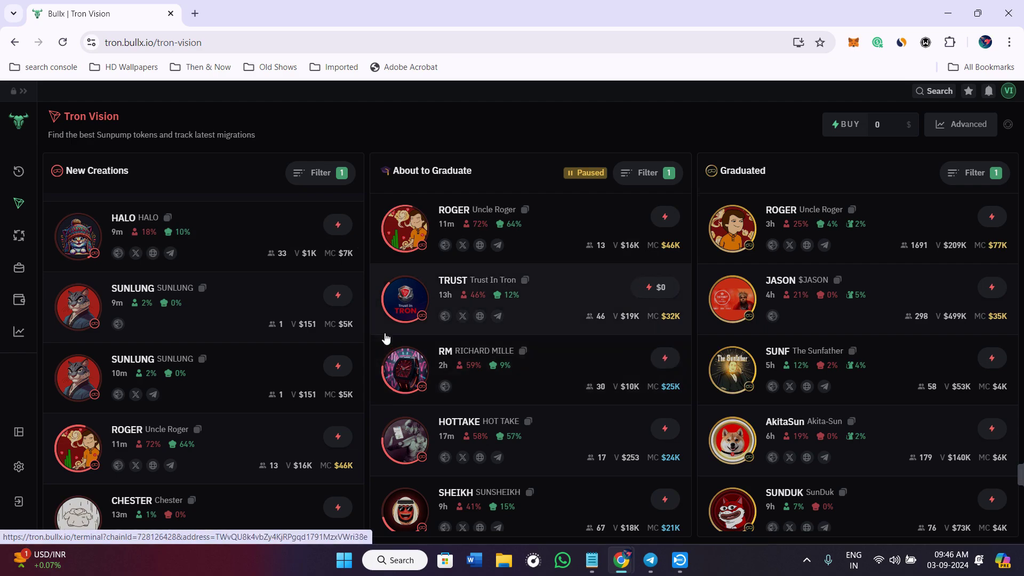
click(16, 171)
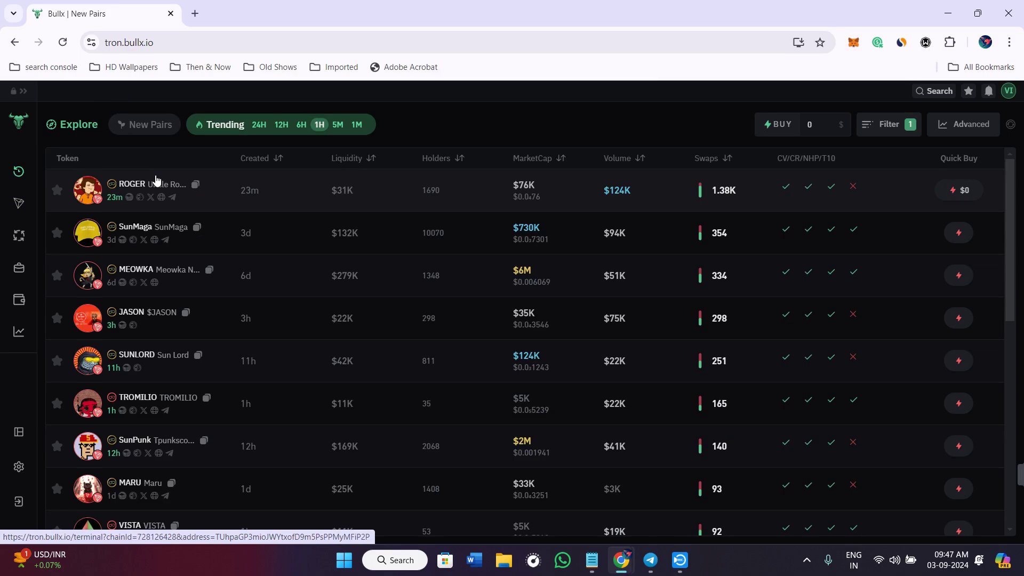
- Scroll the hourly Trending table down and back up
scroll(322, 219, down, 2)
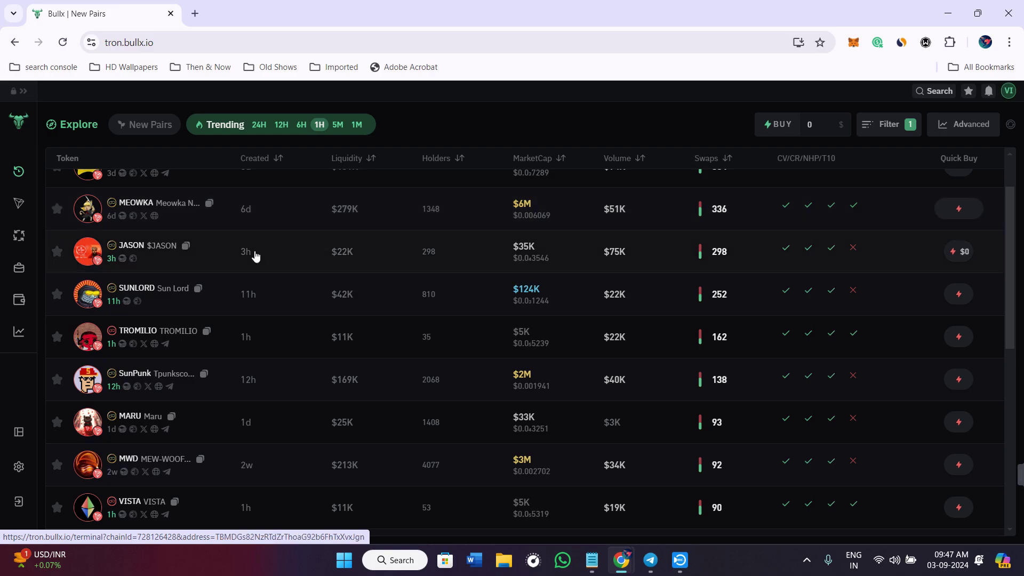
scroll(160, 240, up, 2)
- Reopen Tron Vision and scroll New Creations down to the HALO and SUNLUNG listings
click(20, 207)
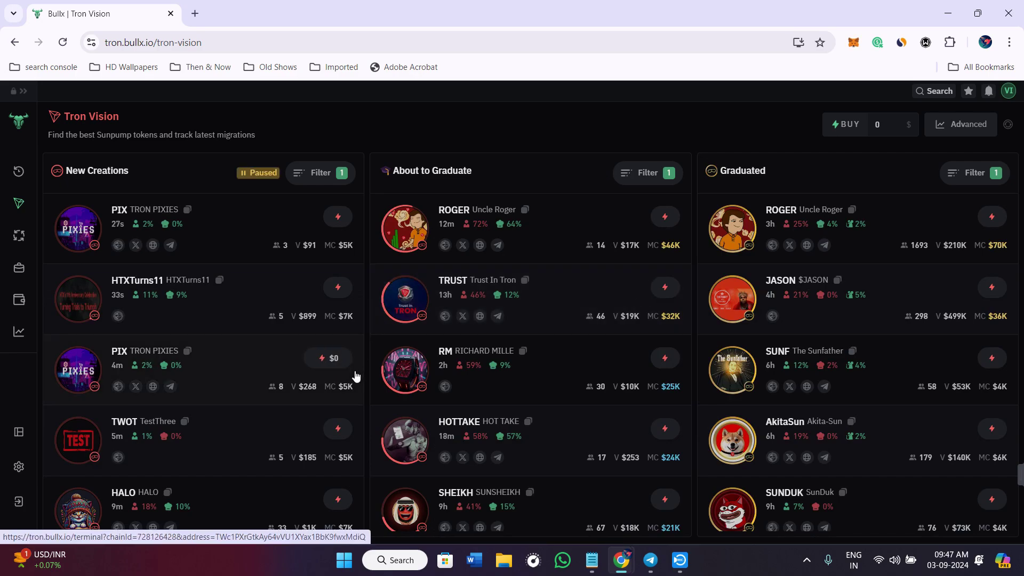
scroll(350, 370, down, 1)
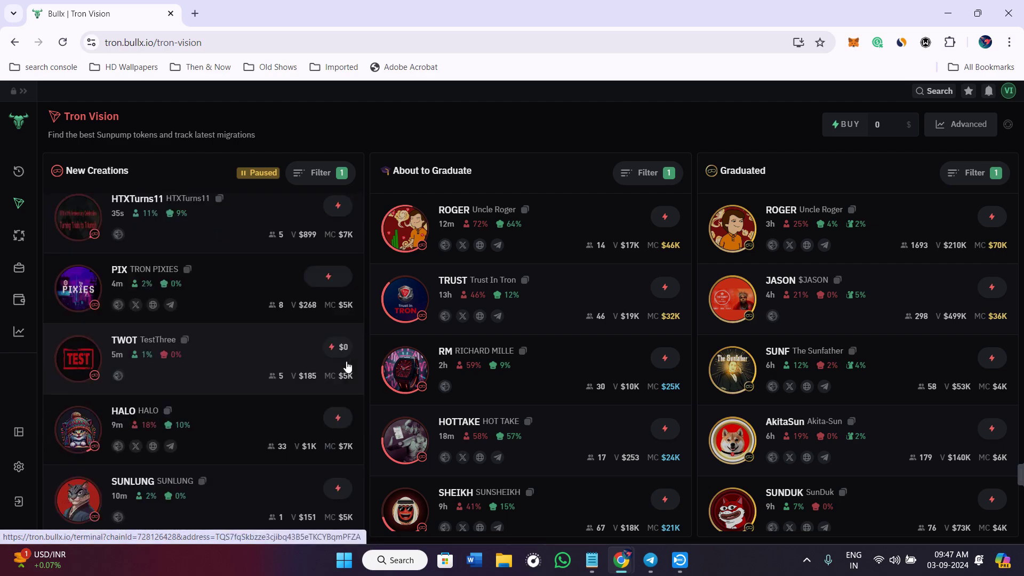
scroll(343, 366, down, 1)
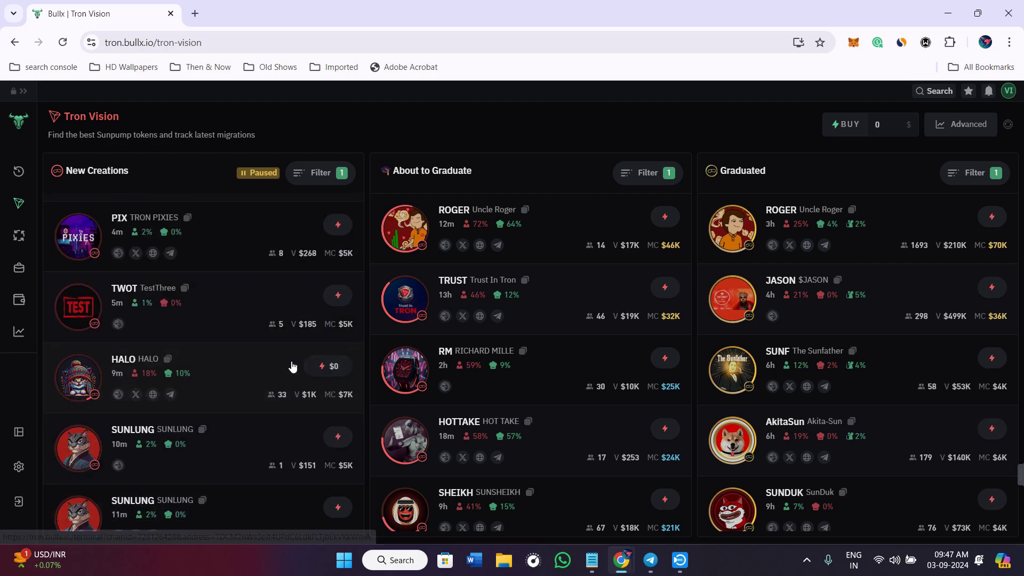
- Open the HALO card from New Creations and view its chart, trades and buy panel
click(230, 361)
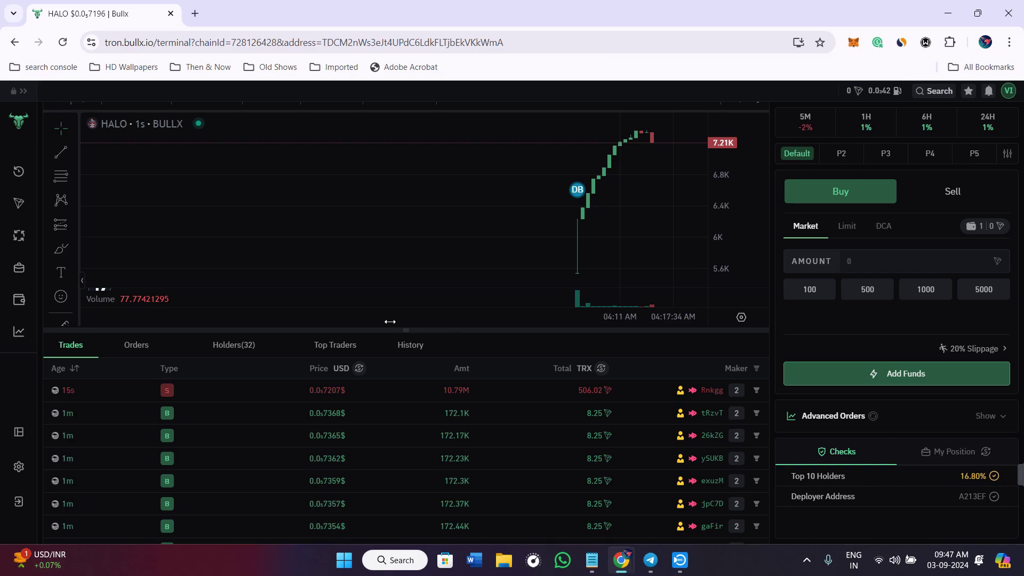
scroll(409, 318, down, 1)
scroll(487, 335, up, 2)
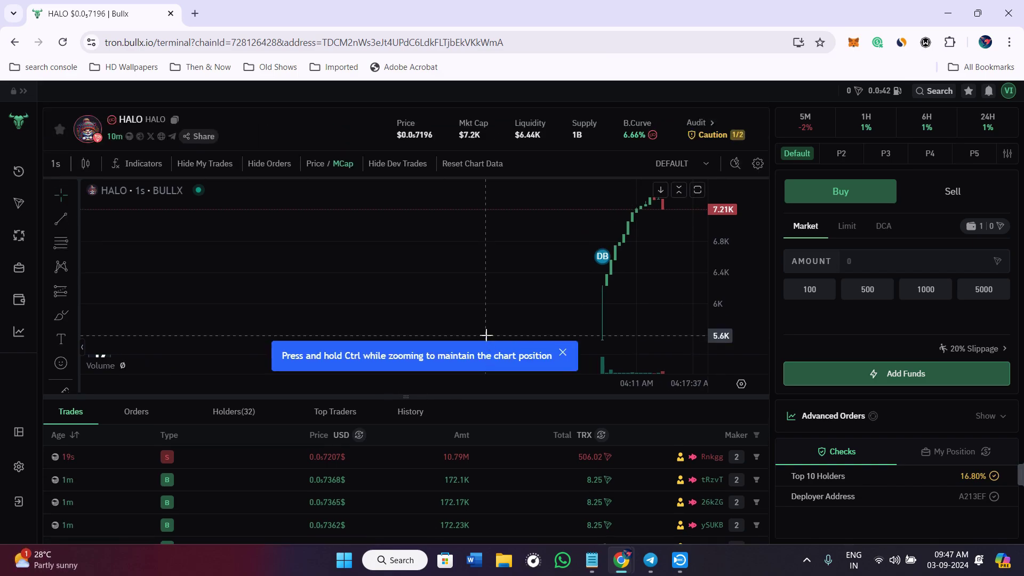
mouse_move(19, 172)
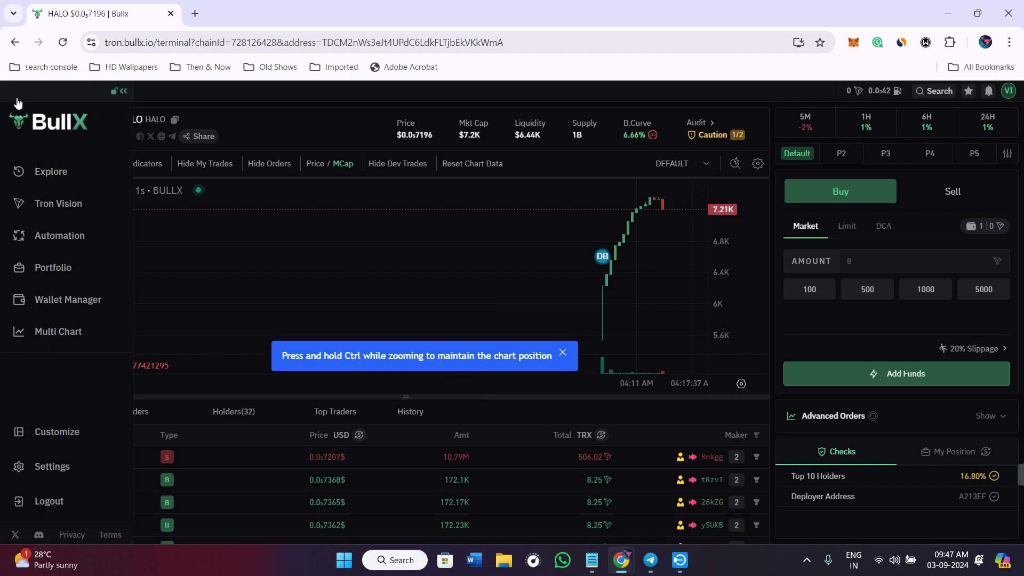
- Scroll the Trending 1H table down to HALO, then back to ROGER at the top
click(39, 175)
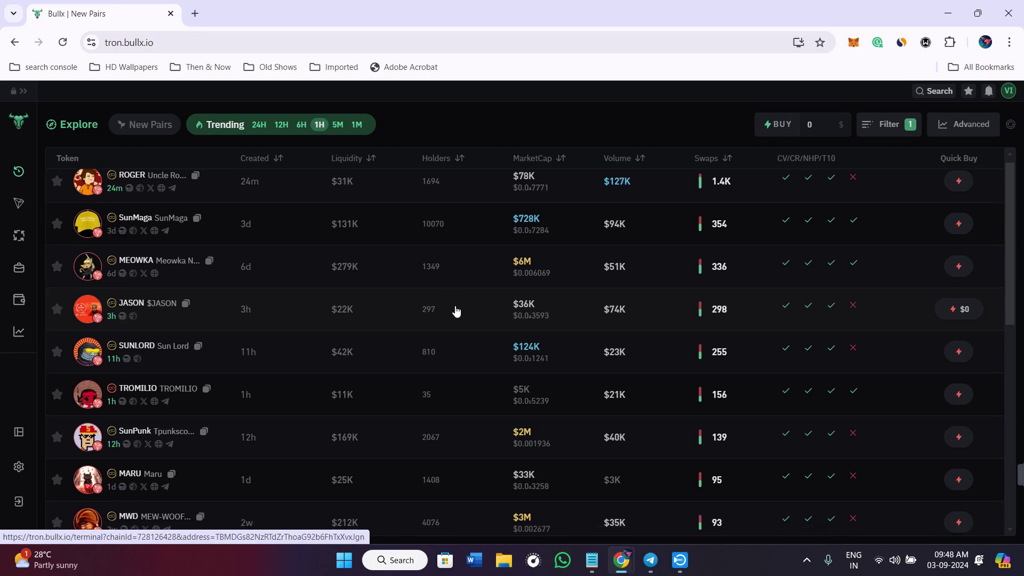
scroll(480, 315, down, 1)
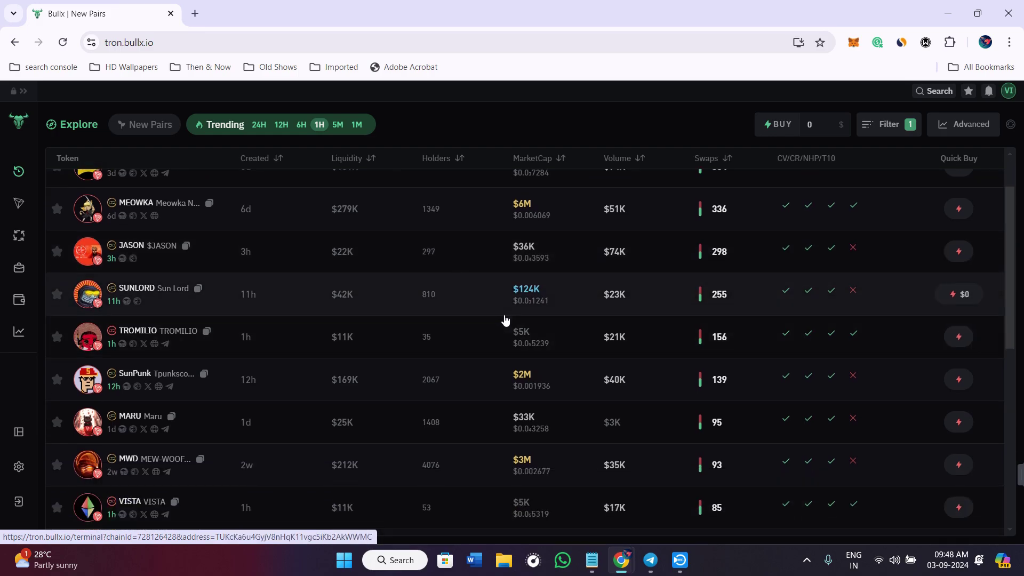
scroll(480, 328, down, 1)
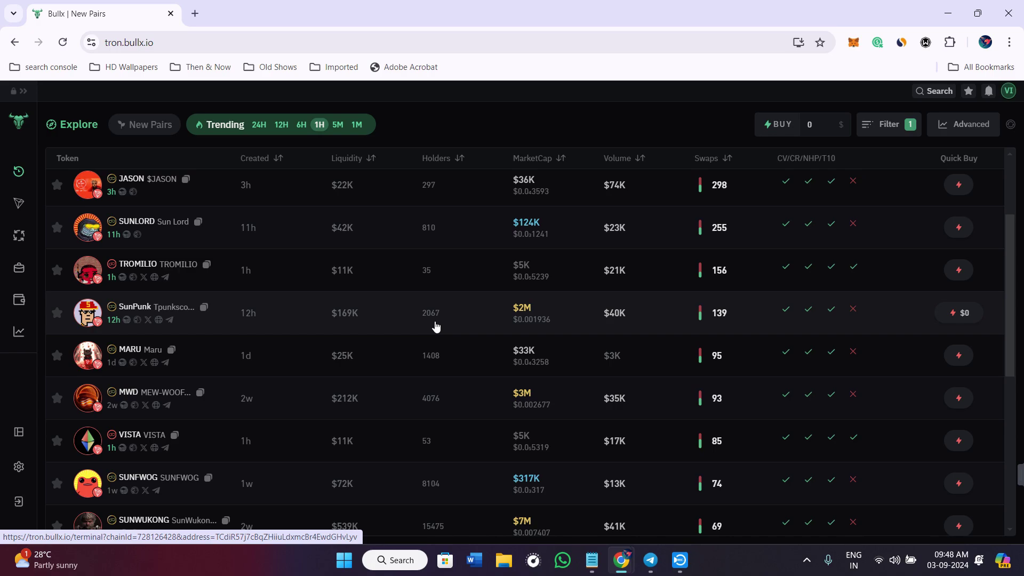
scroll(448, 323, down, 3)
scroll(459, 322, down, 2)
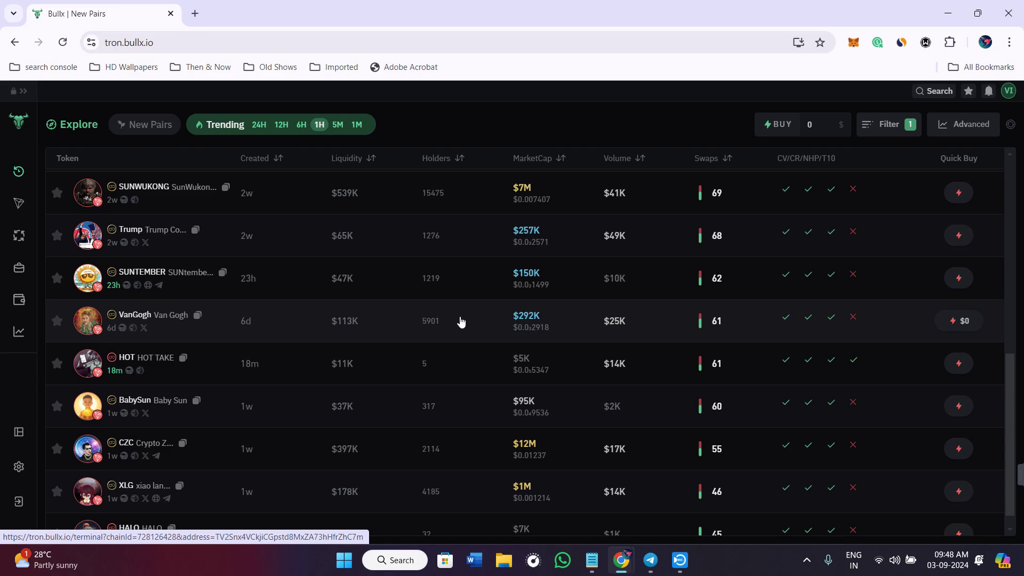
scroll(465, 319, down, 1)
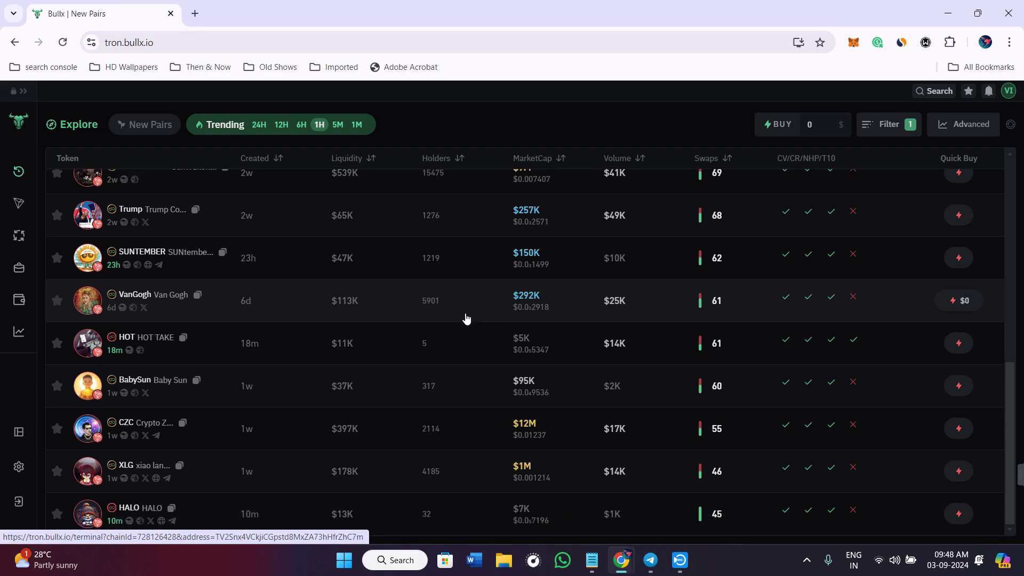
scroll(466, 318, up, 7)
scroll(466, 318, down, 3)
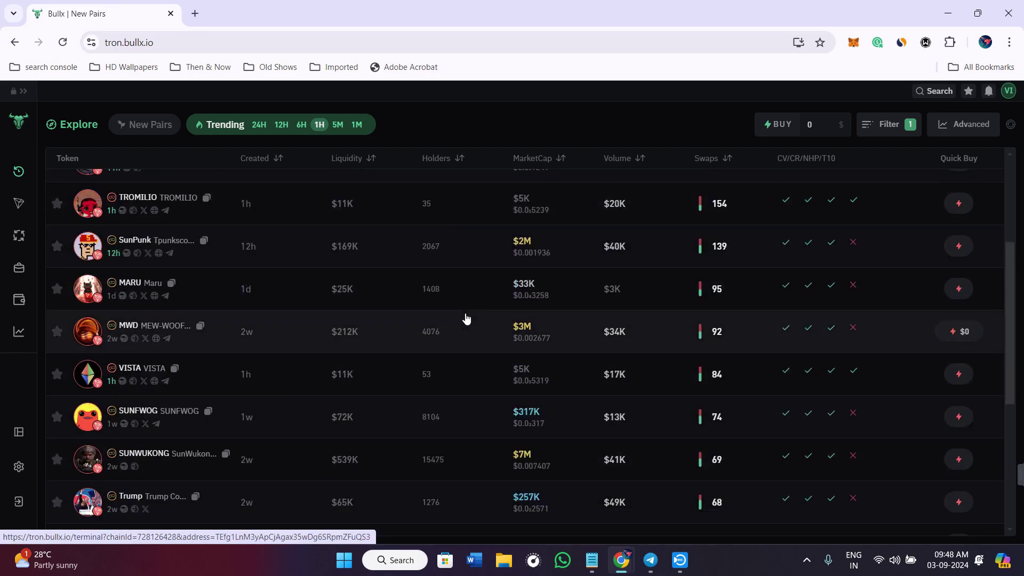
scroll(480, 336, up, 3)
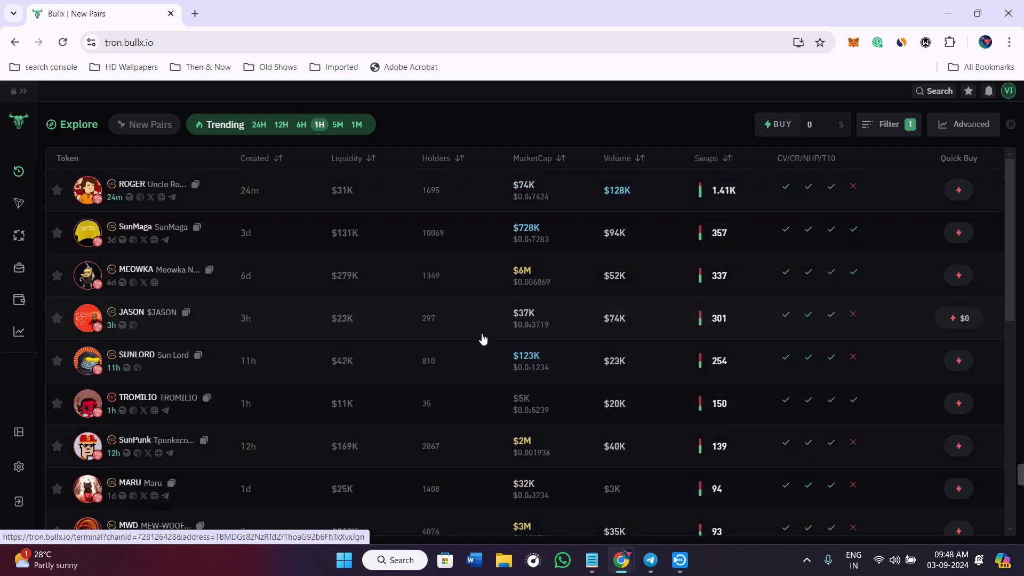